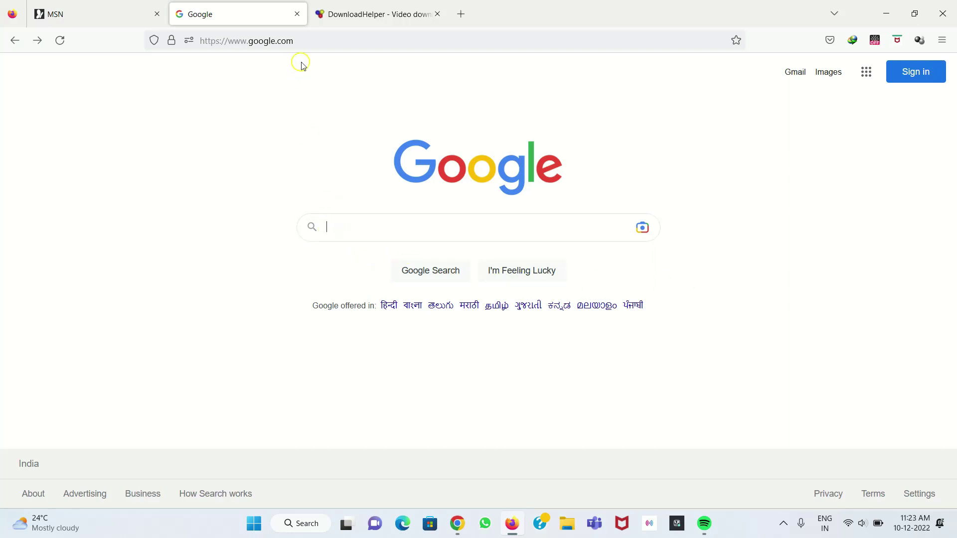
Step: Search Google for 'gmail'
click(334, 225)
text(g)
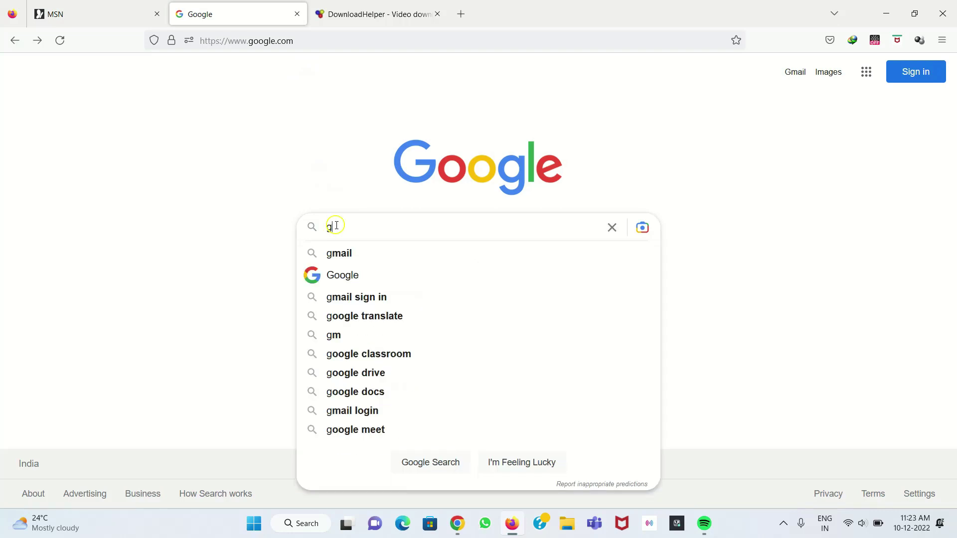
text(mail)
key(Return)
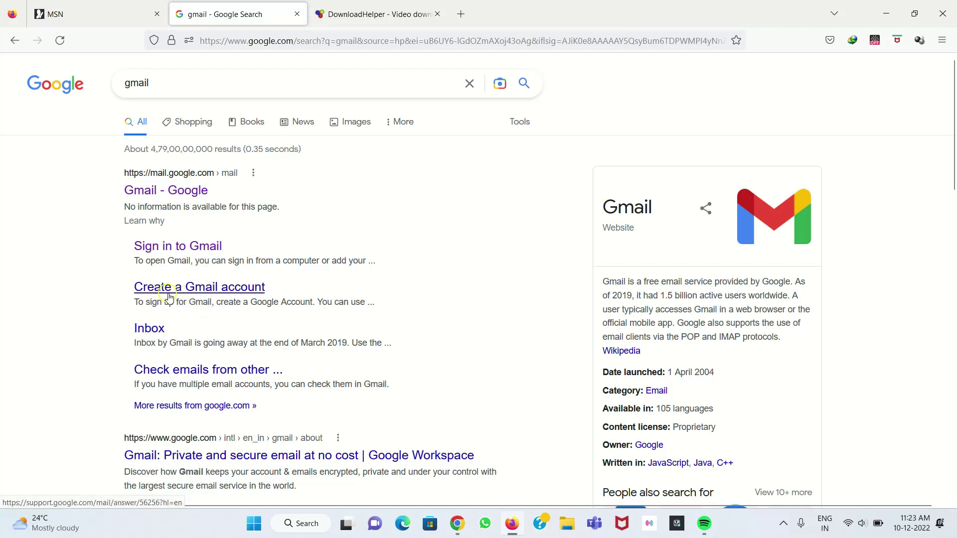
Step: Open the Gmail Help article on creating an account and start the Google Account sign-up
click(253, 294)
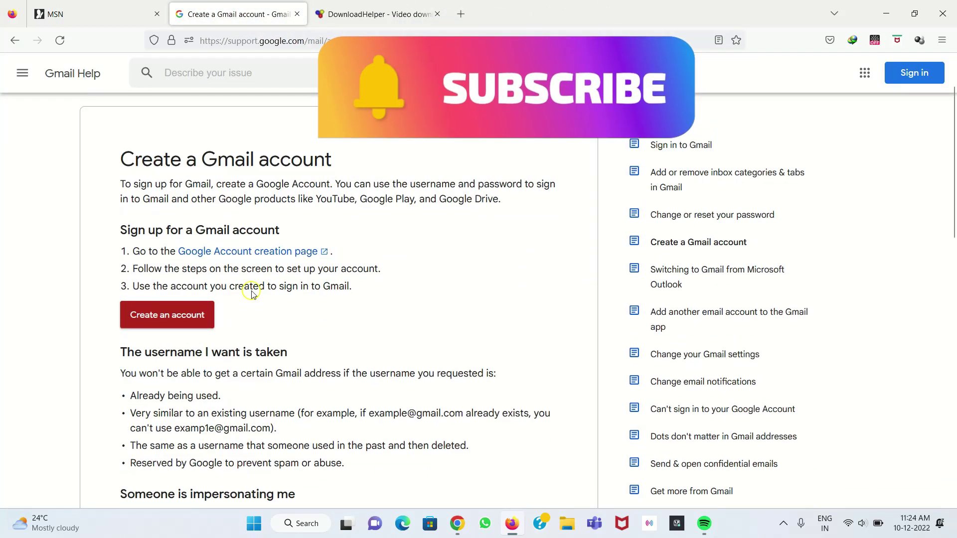
scroll(253, 294, down, 8)
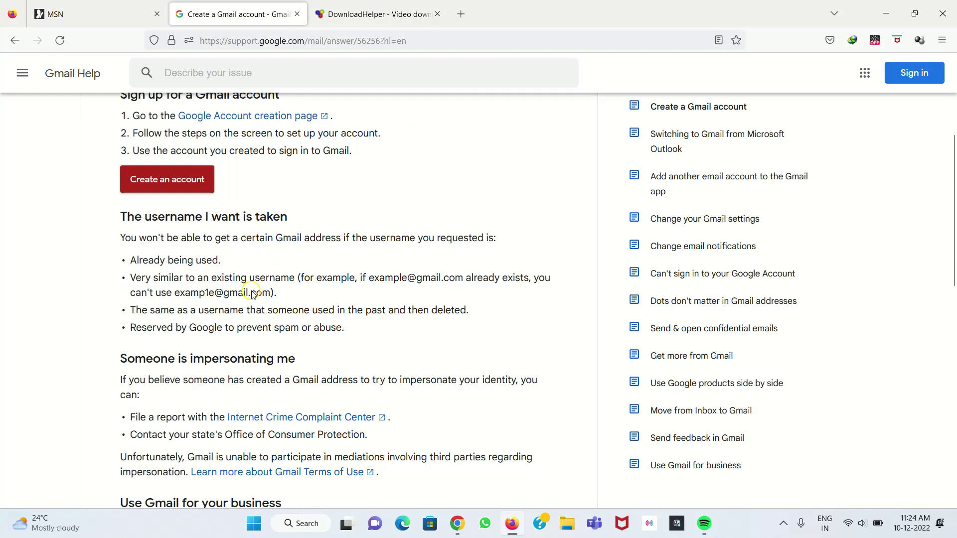
scroll(253, 294, down, 3)
scroll(253, 294, up, 10)
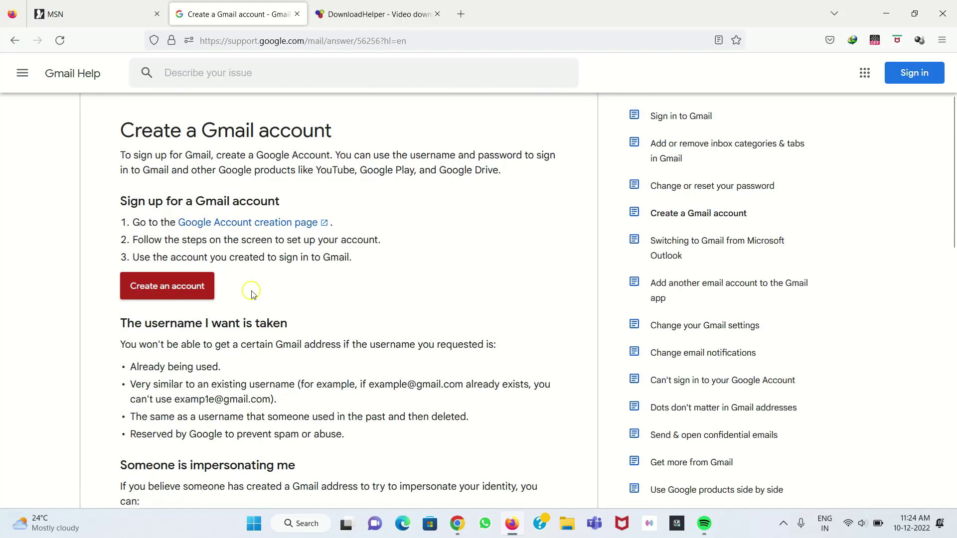
click(182, 298)
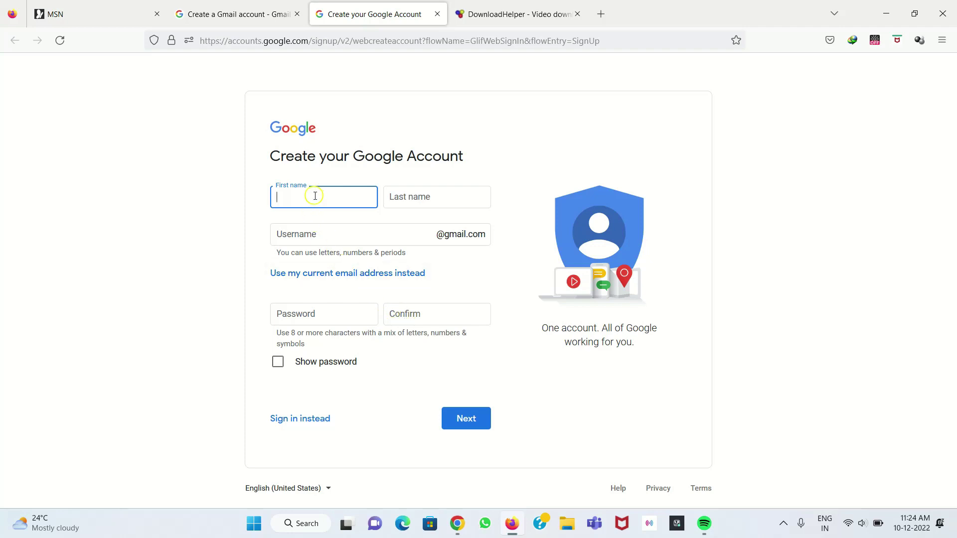
Step: Fill in the first name and last name on the sign-up form
text(bala)
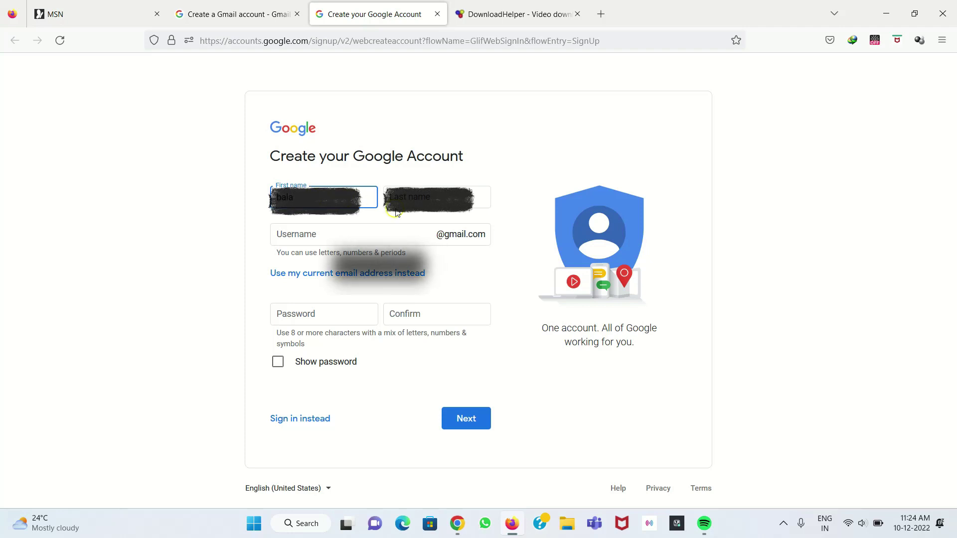
click(422, 197)
text(s)
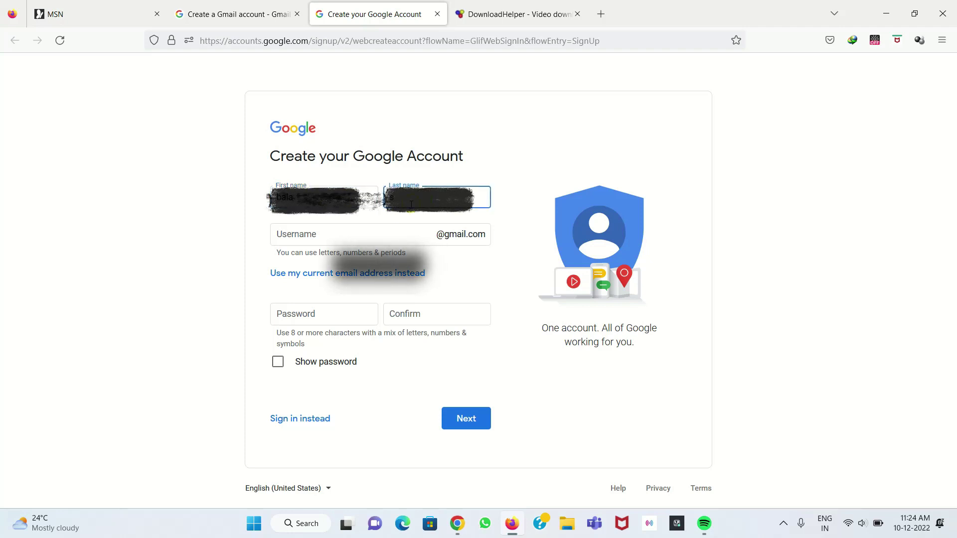
Step: Enter a username and leave the field, which reports it as already taken
click(379, 228)
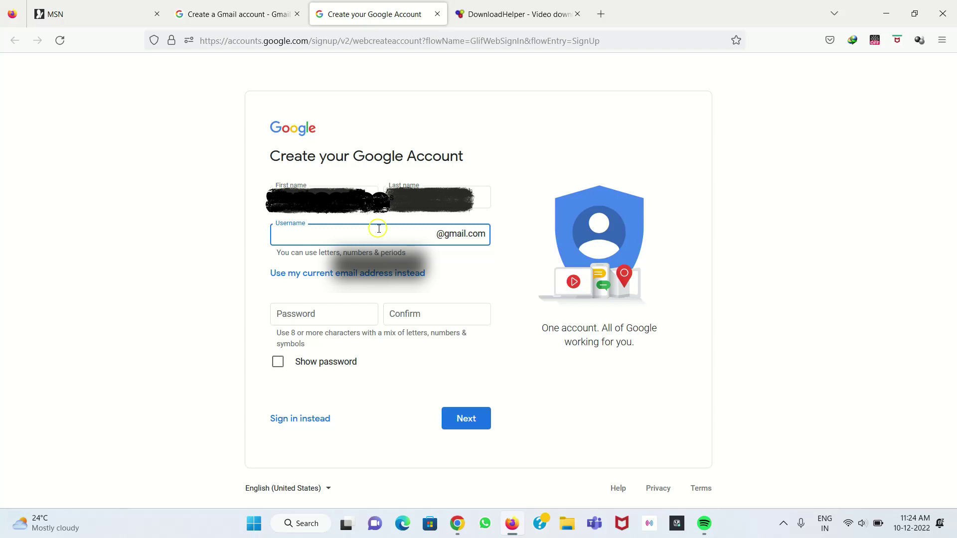
text(username)
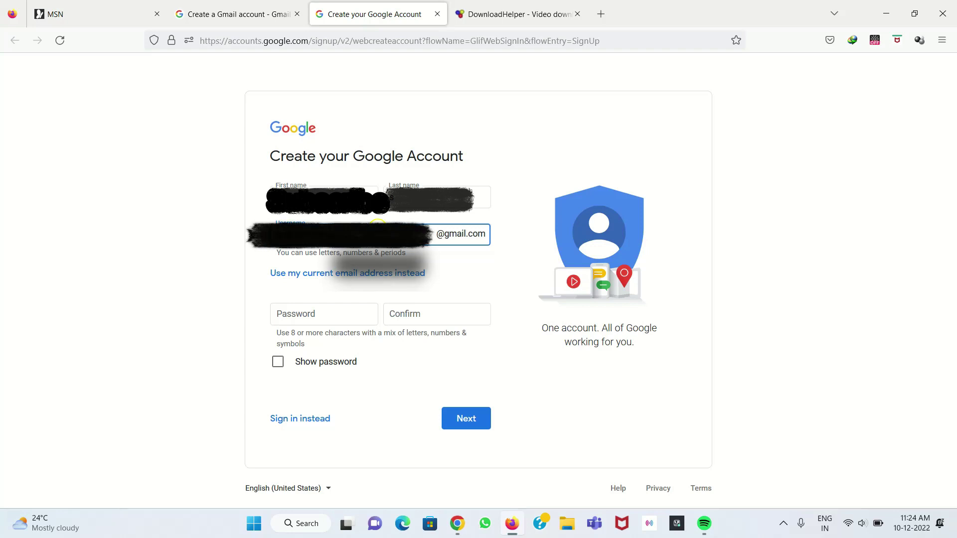
click(453, 268)
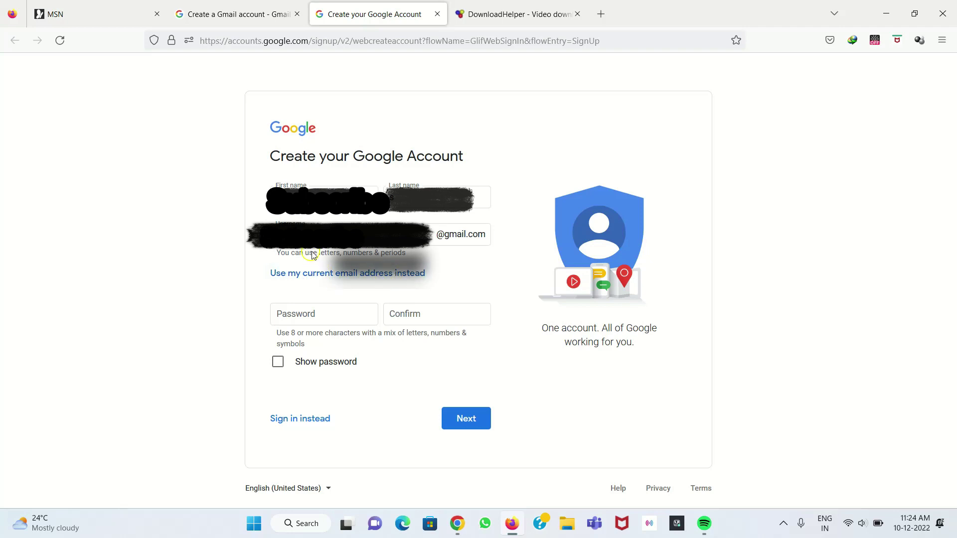
click(419, 234)
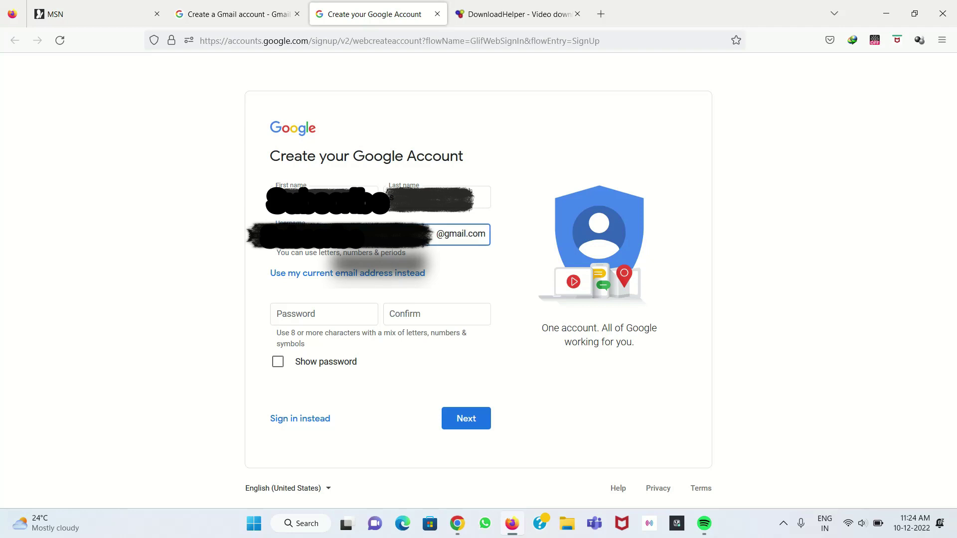
click(455, 267)
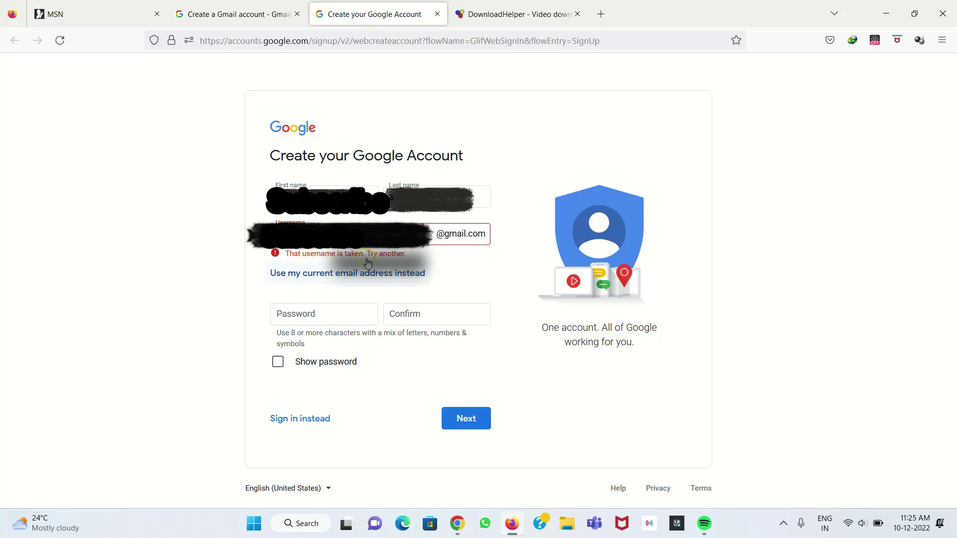
Step: Replace the taken username, enter and confirm a password, and submit the form
click(349, 234)
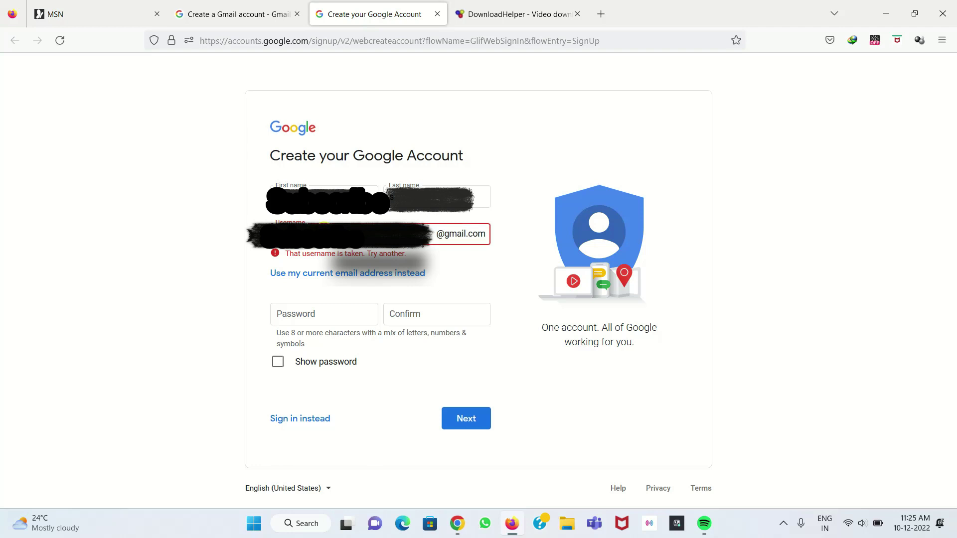
click(476, 267)
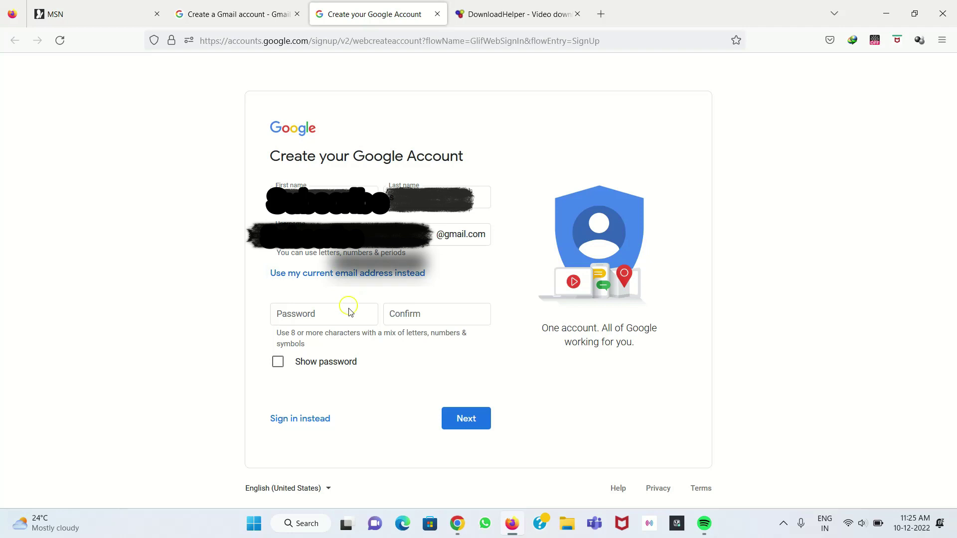
click(320, 314)
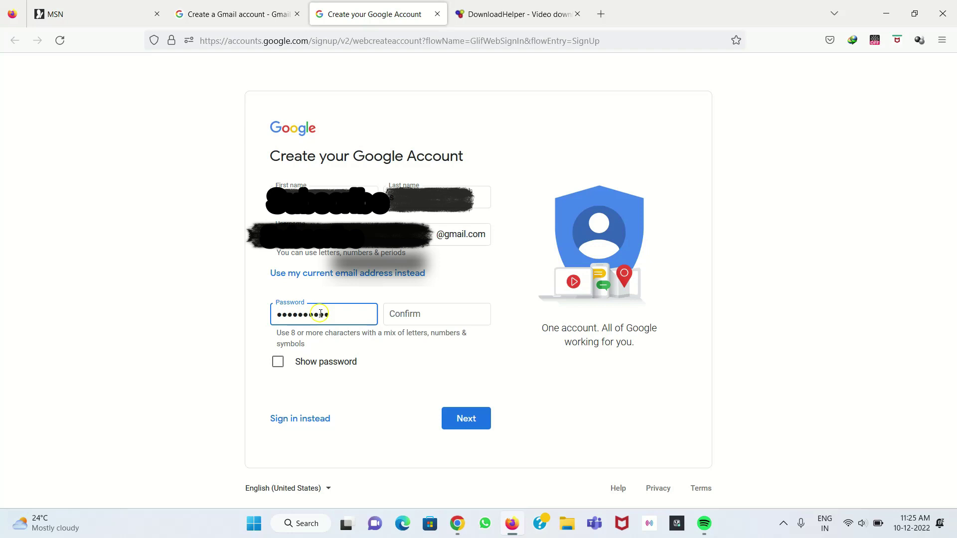
click(414, 318)
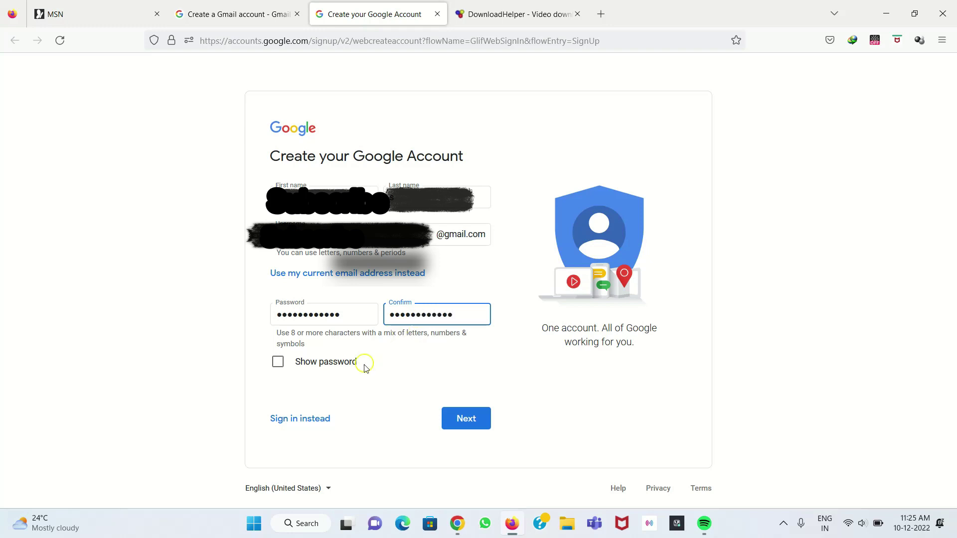
click(472, 420)
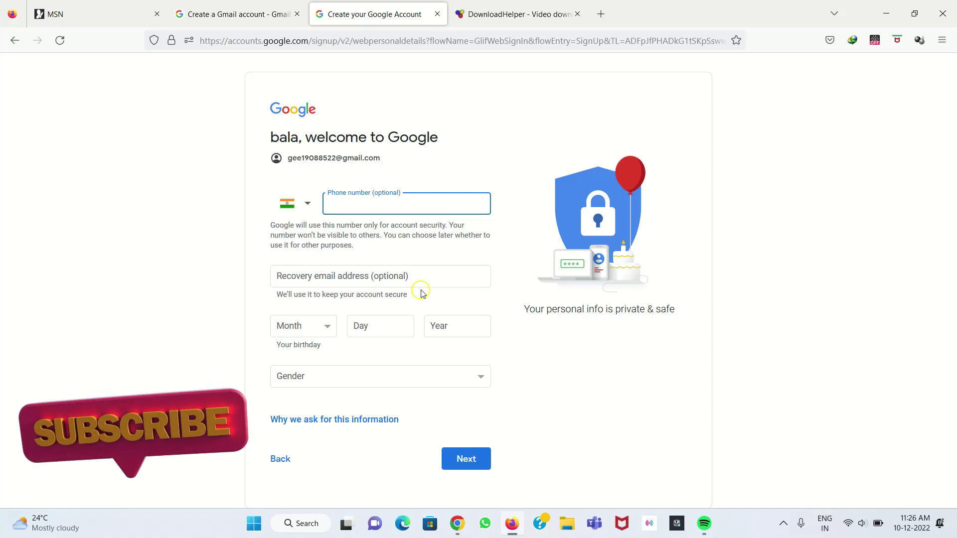
click(399, 206)
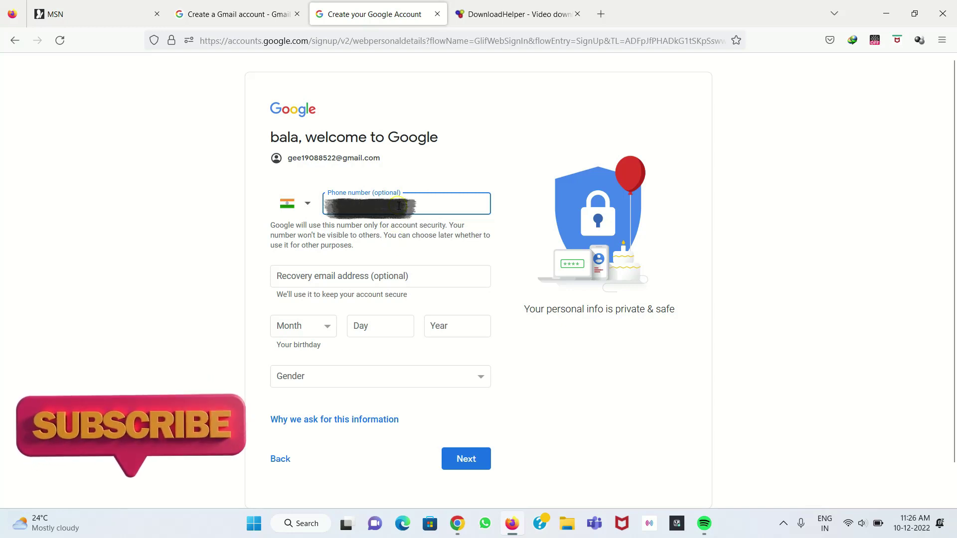
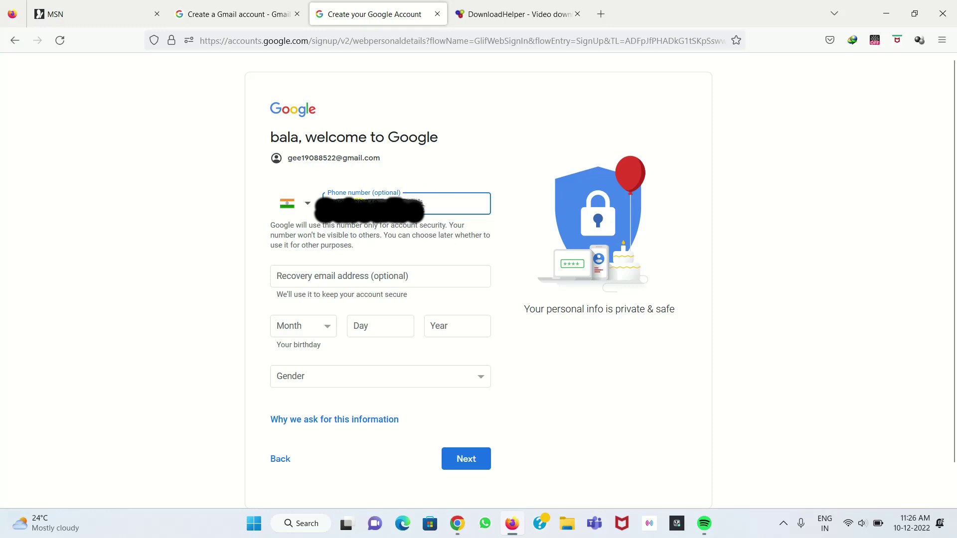
click(329, 330)
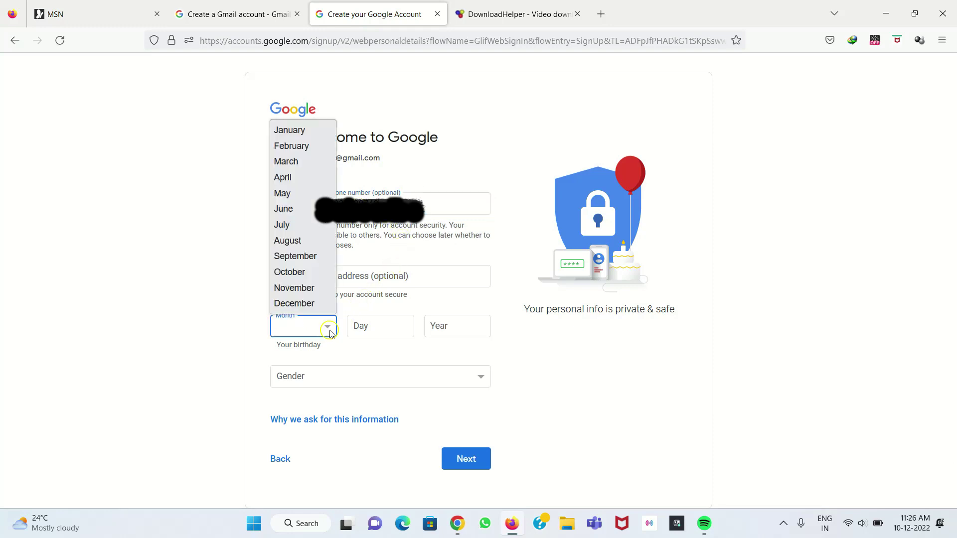
click(306, 240)
click(380, 329)
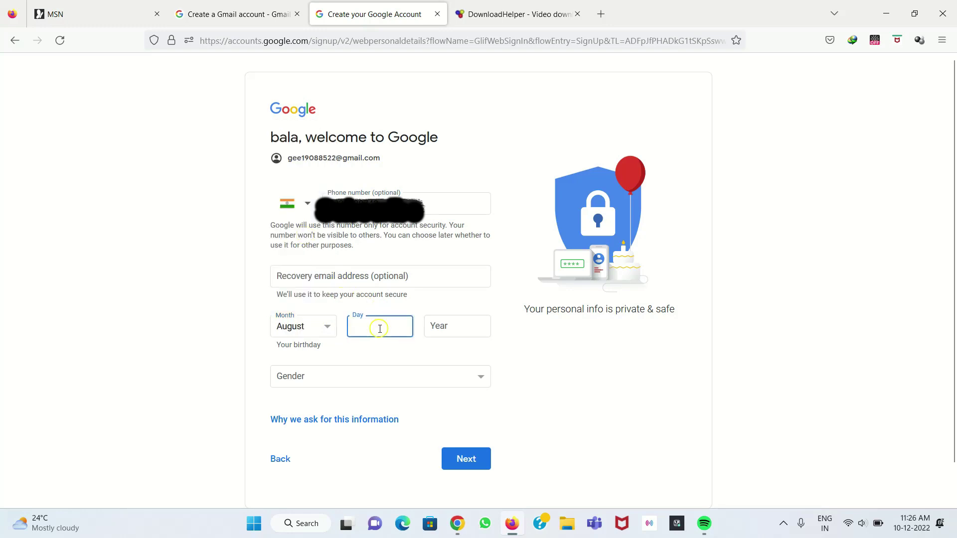
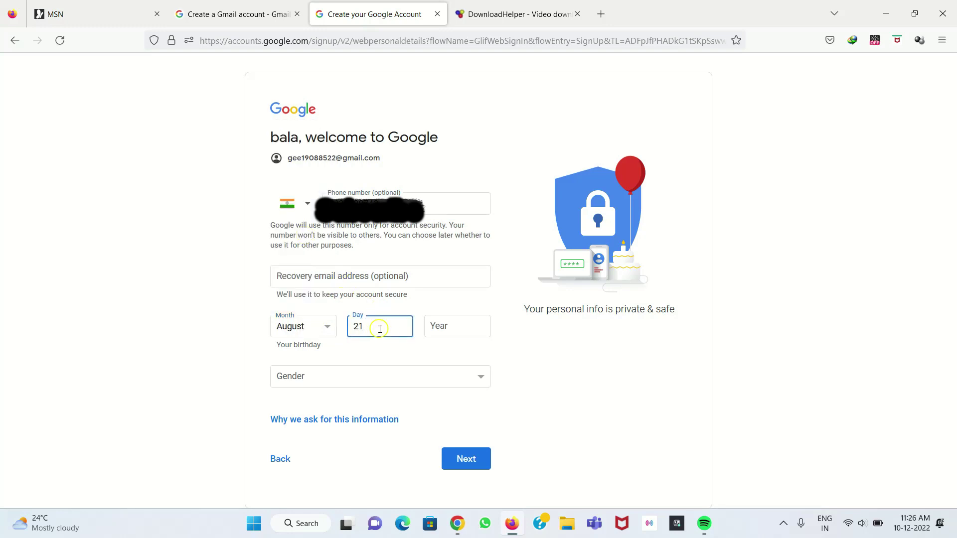
click(445, 327)
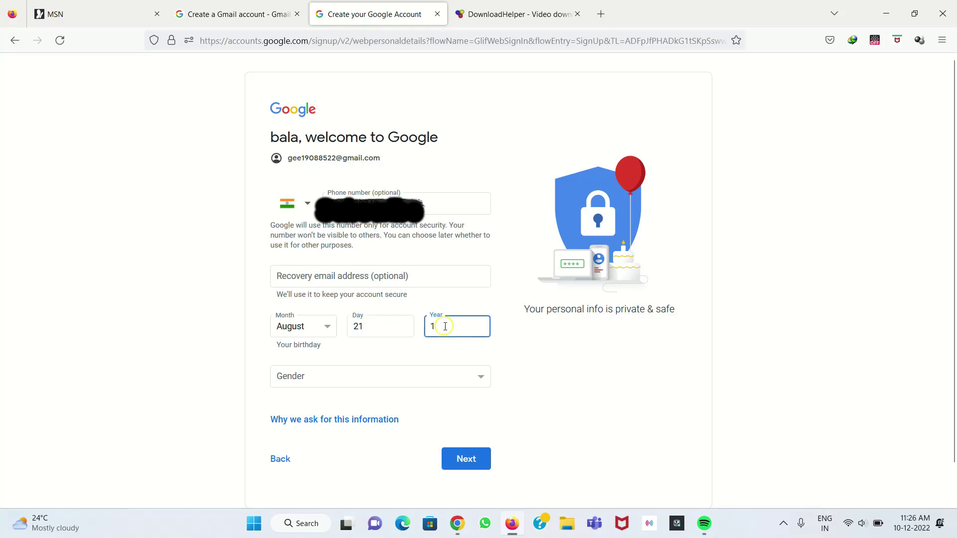
Step: Set gender to Male and submit the personal details
click(483, 378)
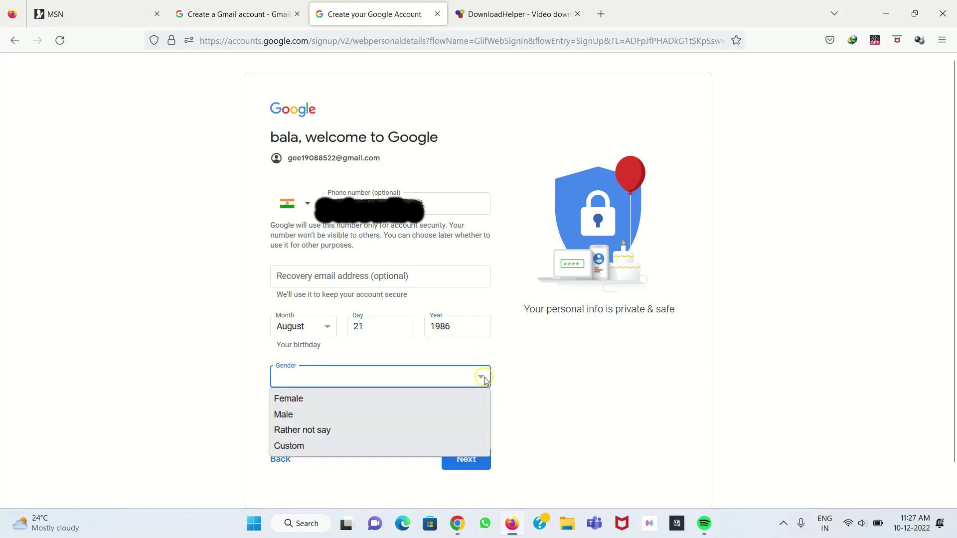
click(444, 414)
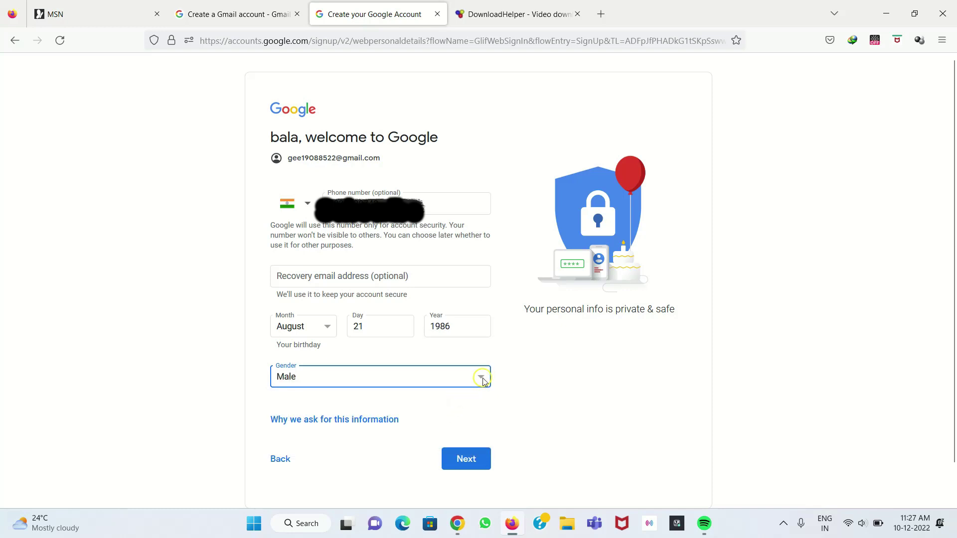
click(476, 463)
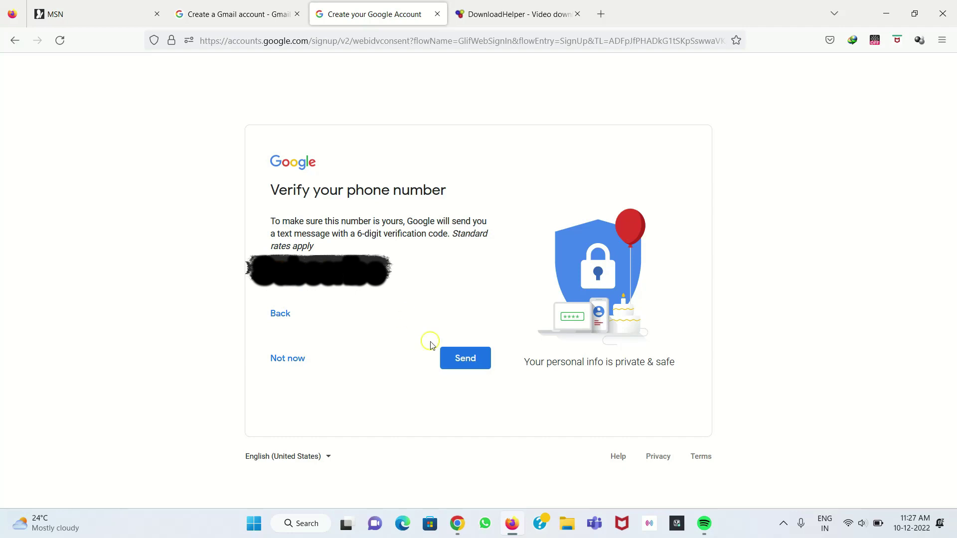
Step: Have a verification code texted, enter it, and verify it, retrying after the error
click(466, 363)
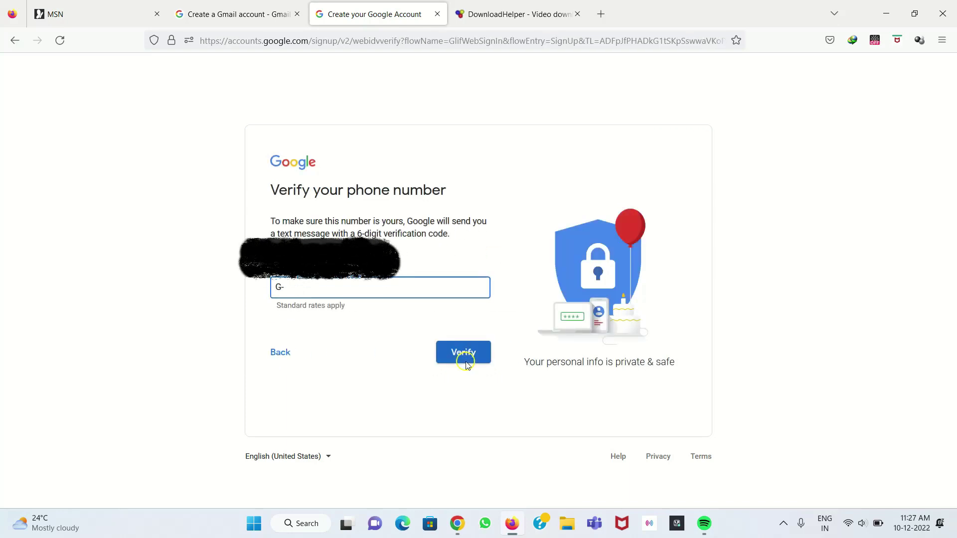
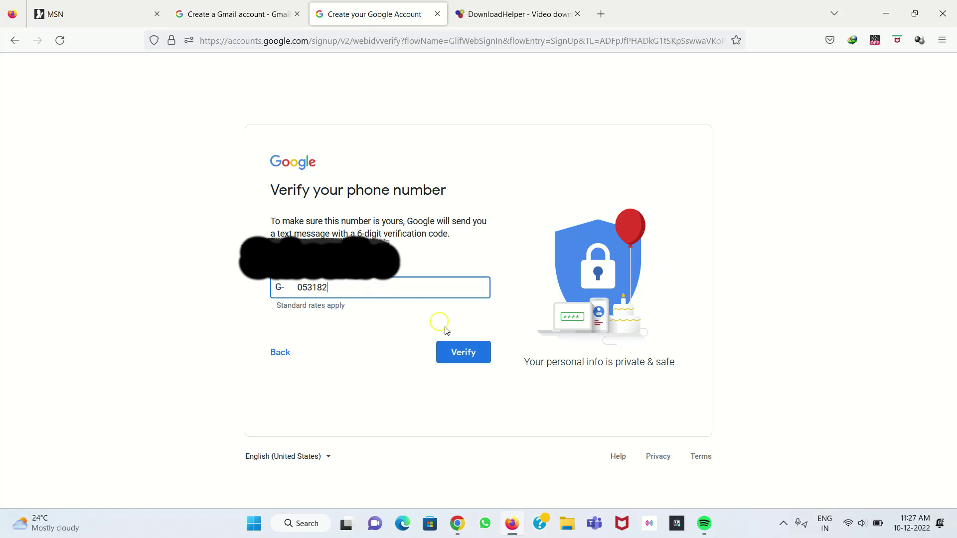
click(464, 353)
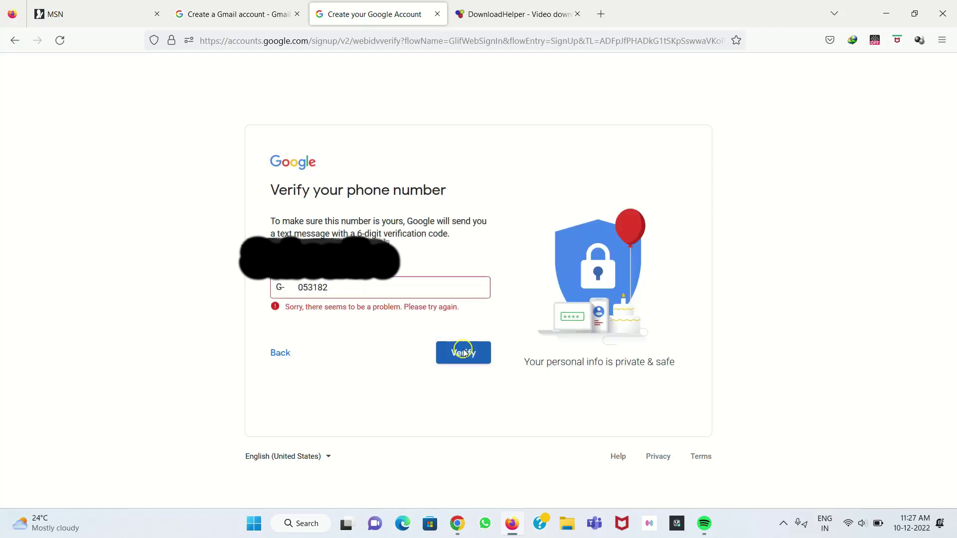
click(467, 353)
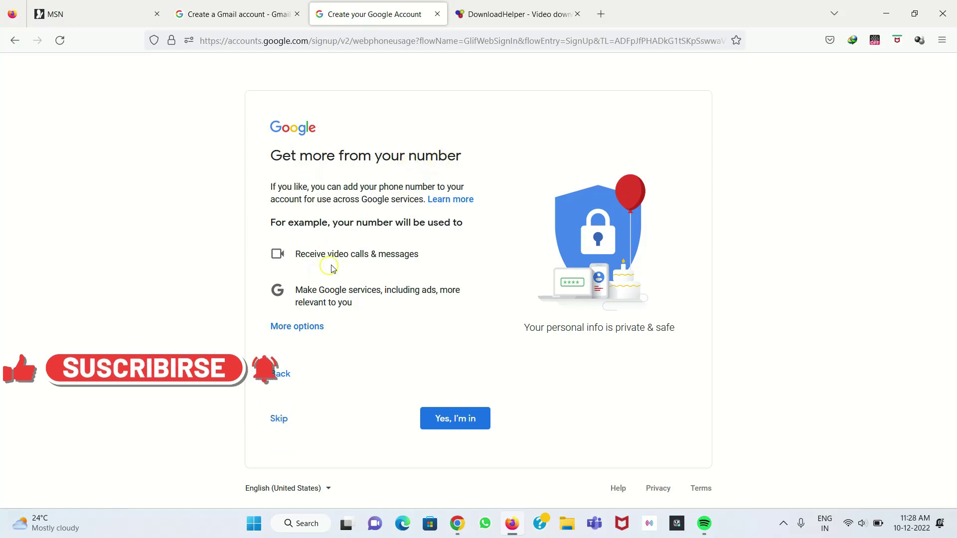
Step: Accept using the number across Google services and agree to the Privacy and Terms
click(471, 425)
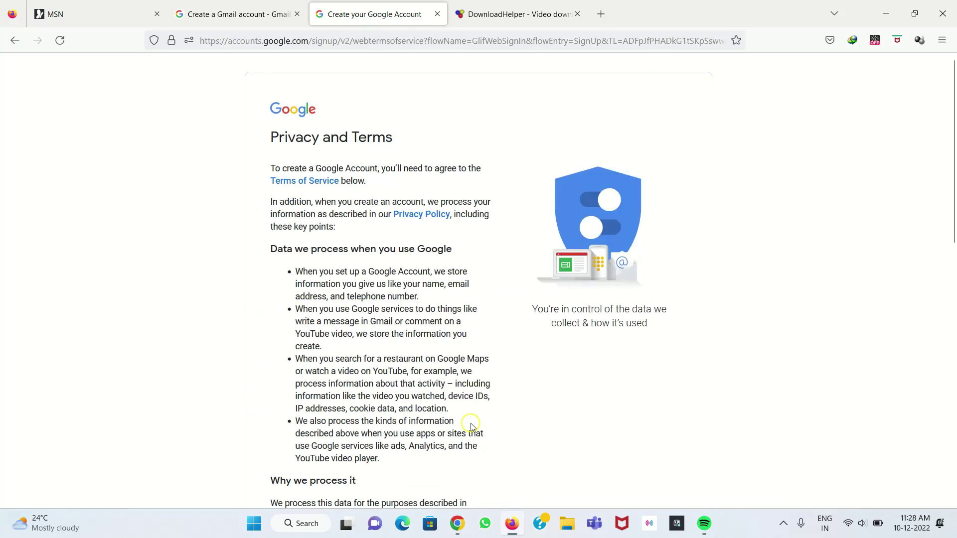
scroll(471, 424, down, 2)
scroll(472, 425, up, 2)
scroll(471, 424, down, 12)
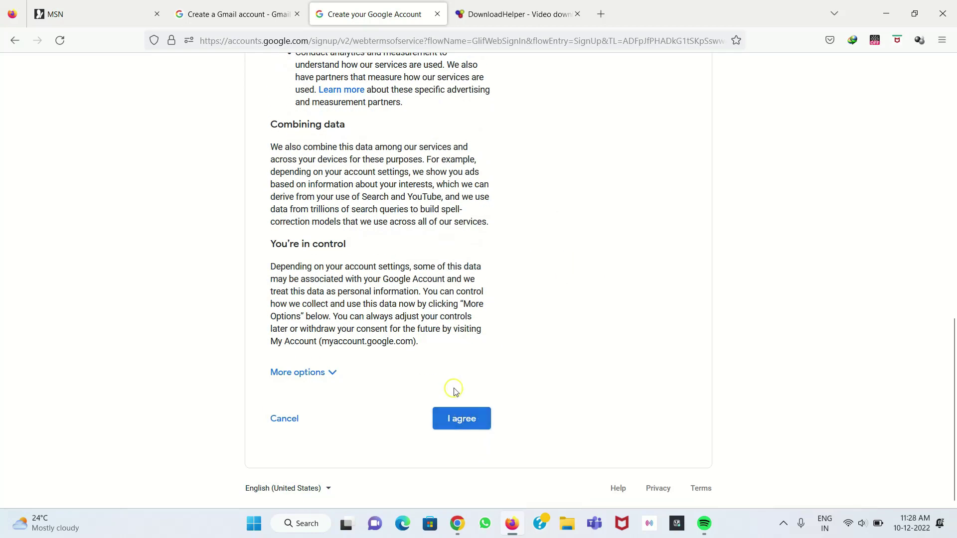
click(463, 422)
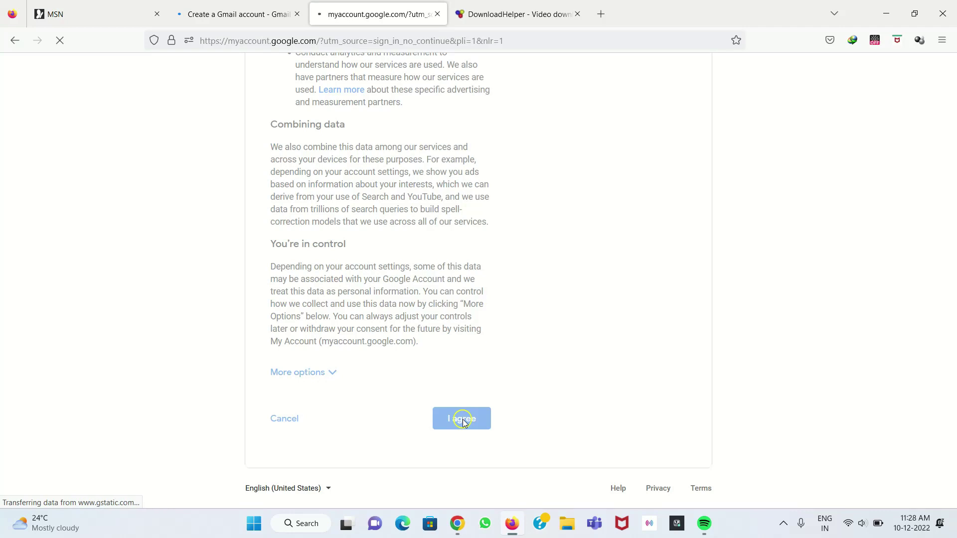
Step: Open Gmail from the new account's myaccount.google.com welcome page
scroll(463, 422, down, 5)
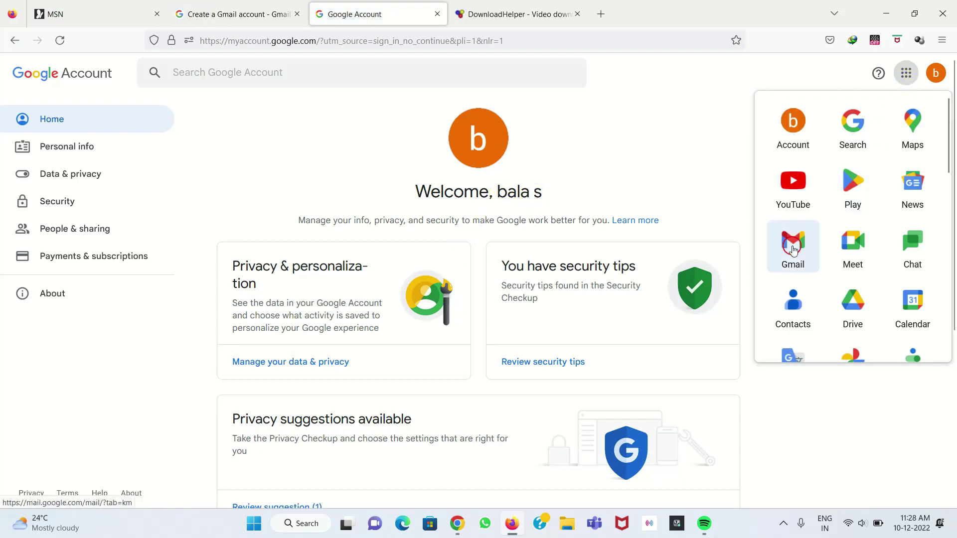
click(793, 244)
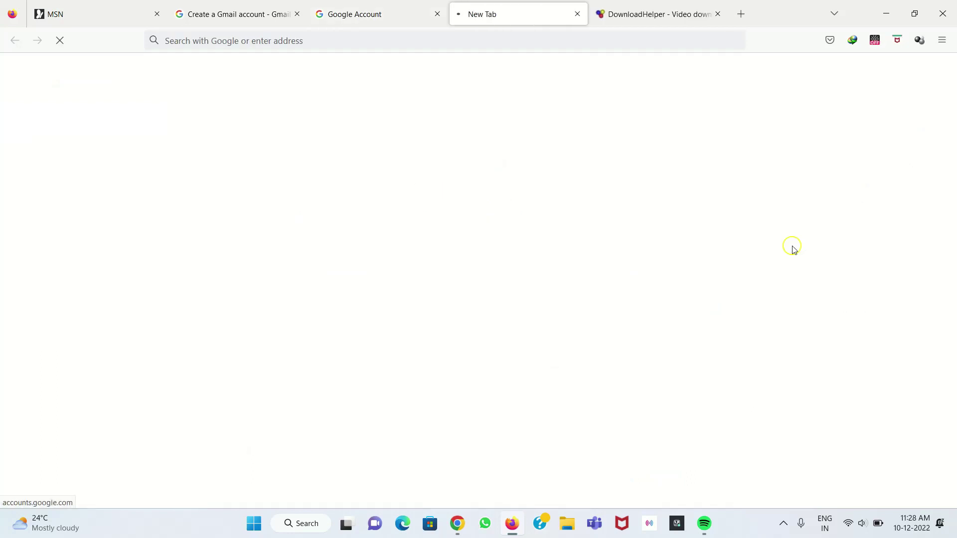